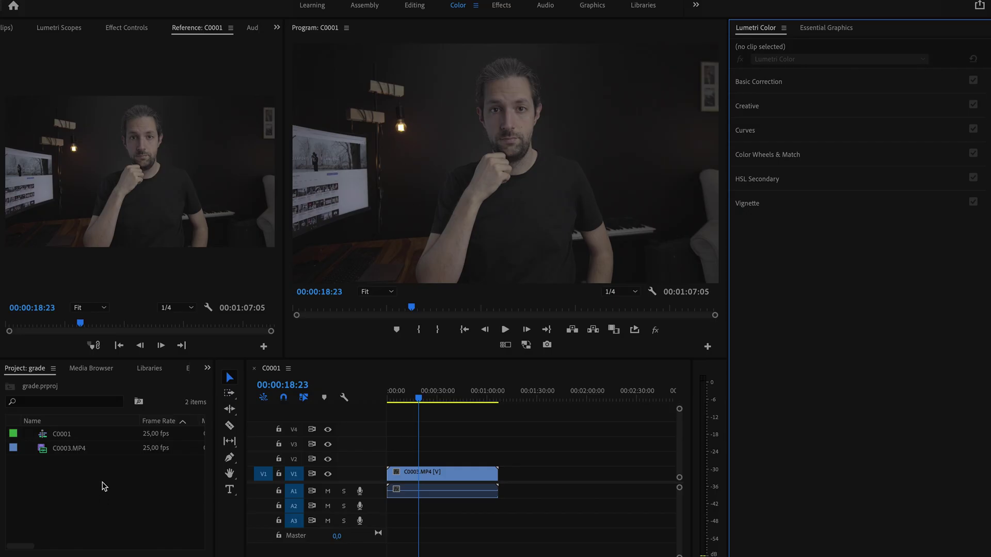
Create a new adjustment layer with default settings and duplicate it twice
{"action": "right_click", "coordinate": [102, 481]}
{"action": "mouse_move", "coordinate": [149, 399]}
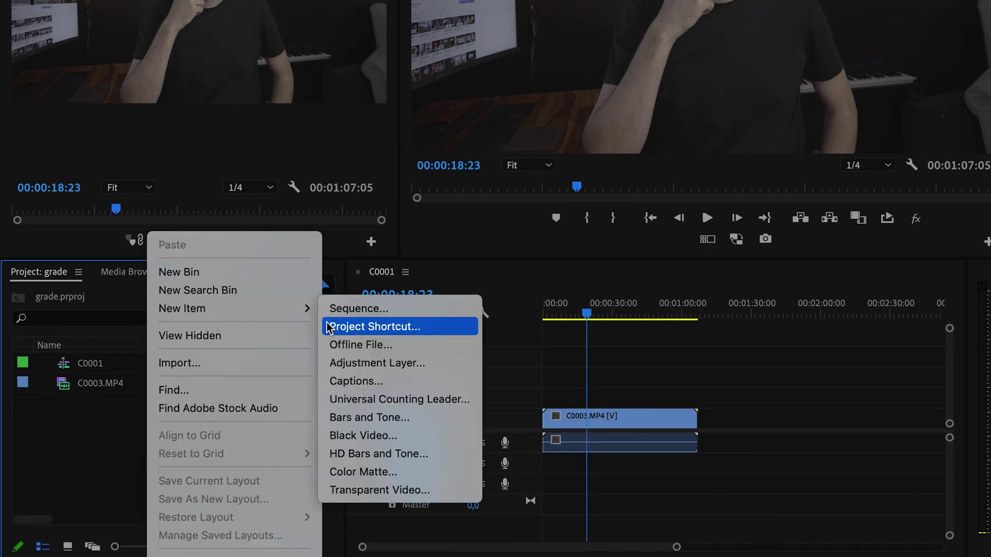
{"action": "left_click", "coordinate": [363, 362]}
{"action": "key", "text": "Return"}
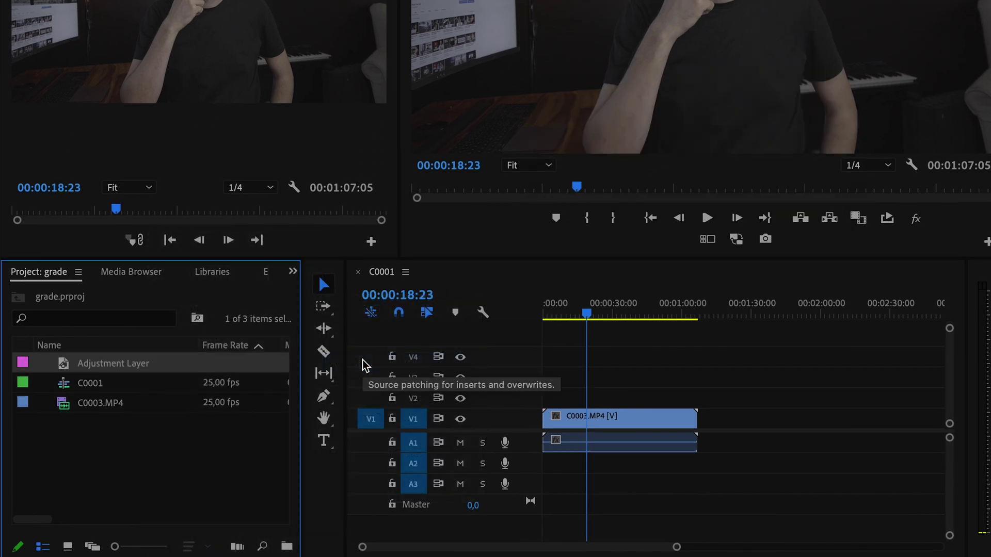
{"action": "right_click", "coordinate": [131, 362]}
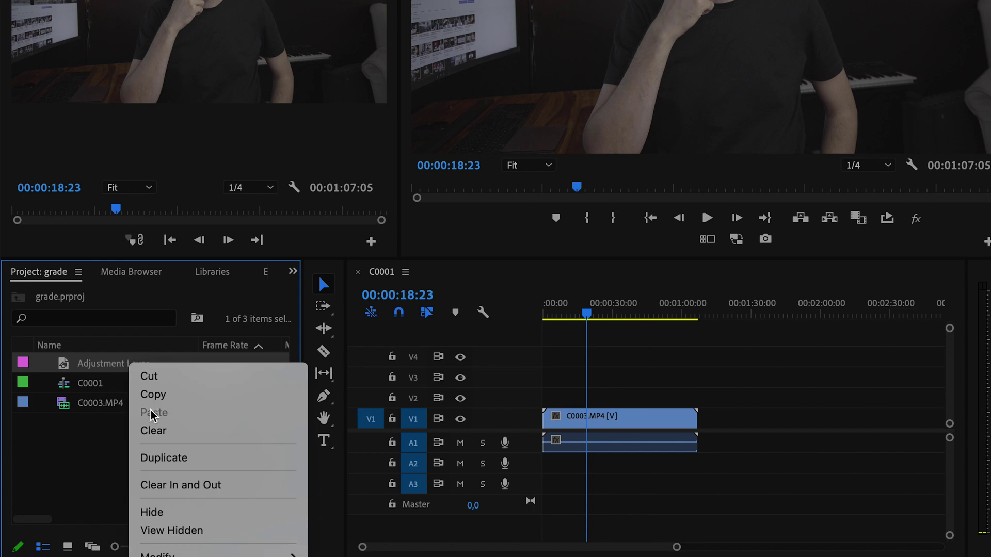
{"action": "left_click", "coordinate": [161, 458]}
{"action": "right_click", "coordinate": [130, 371]}
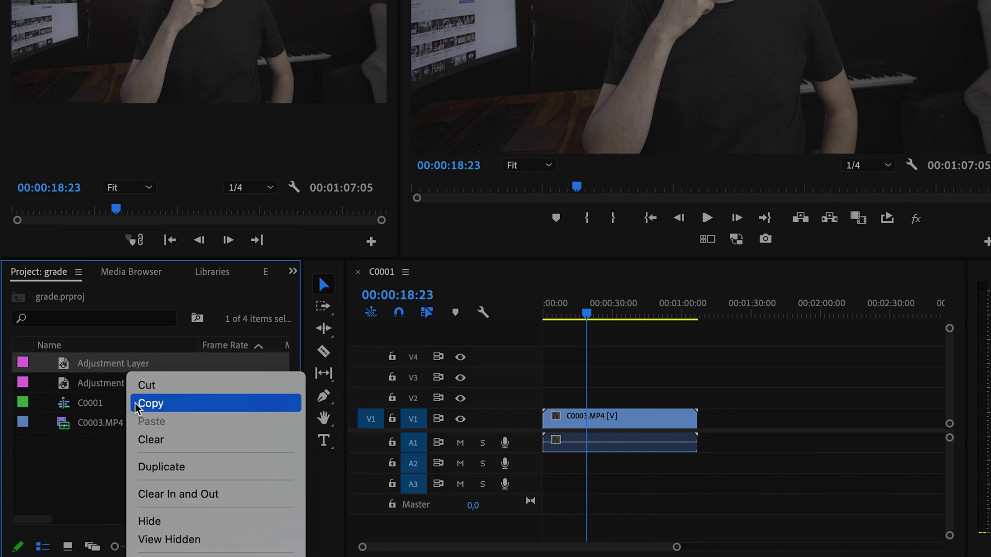
{"action": "left_click", "coordinate": [155, 467]}
Rename the three adjustment layers LOG to REC709, COLOR CORRECTION and COLOR GRADE
{"action": "left_click", "coordinate": [125, 365]}
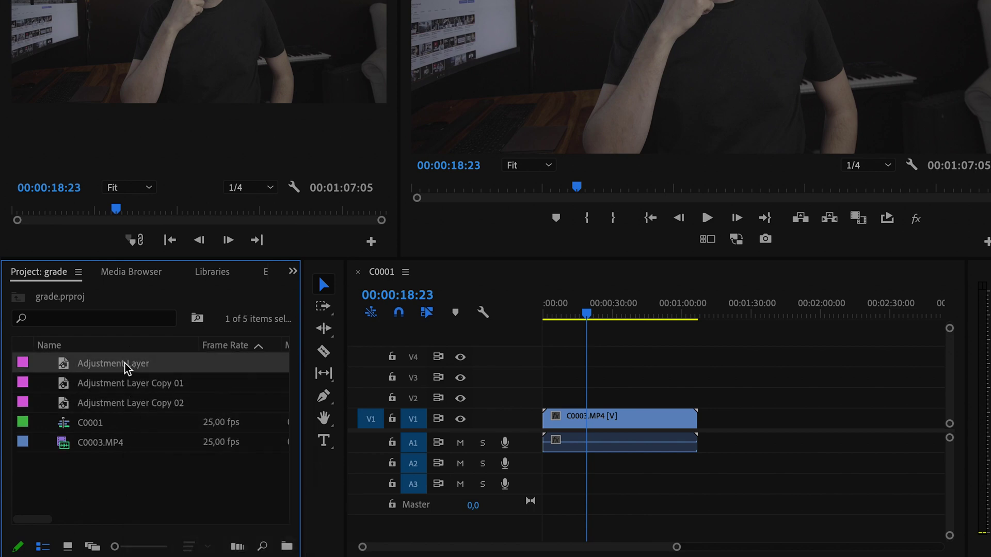
{"action": "left_click", "coordinate": [125, 363]}
{"action": "type", "text": "LOG to RE"}
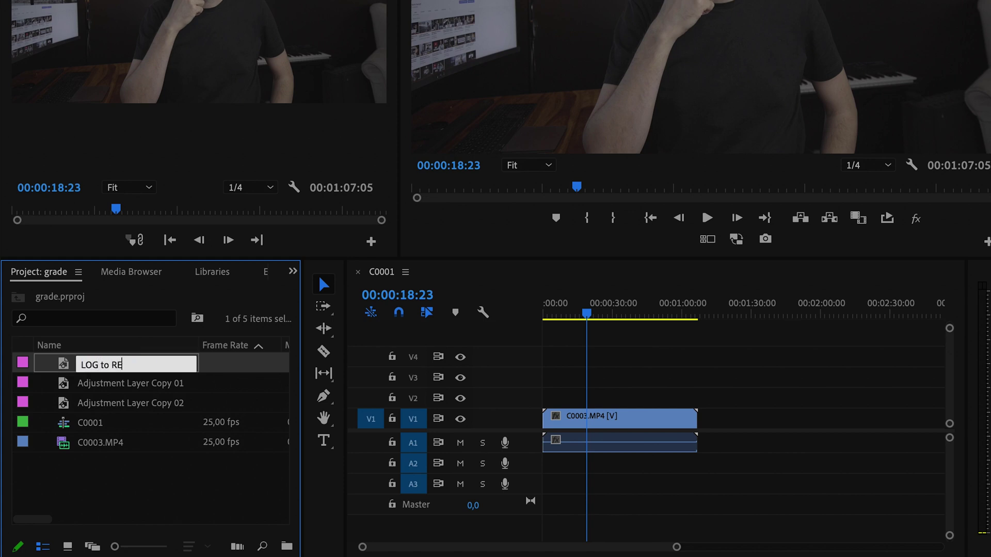
{"action": "type", "text": "C709"}
{"action": "key", "text": "Tab"}
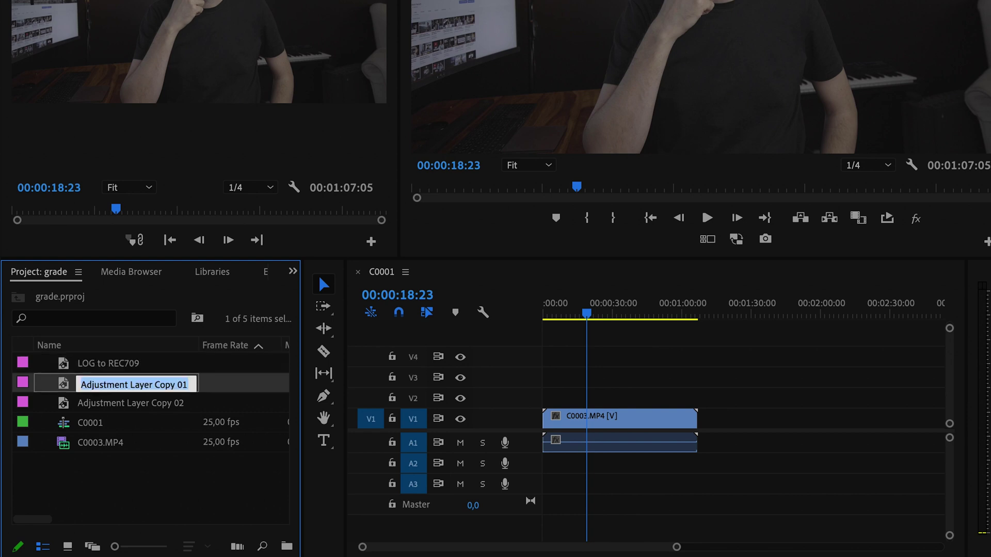
{"action": "type", "text": "COLOR CORRECTION"}
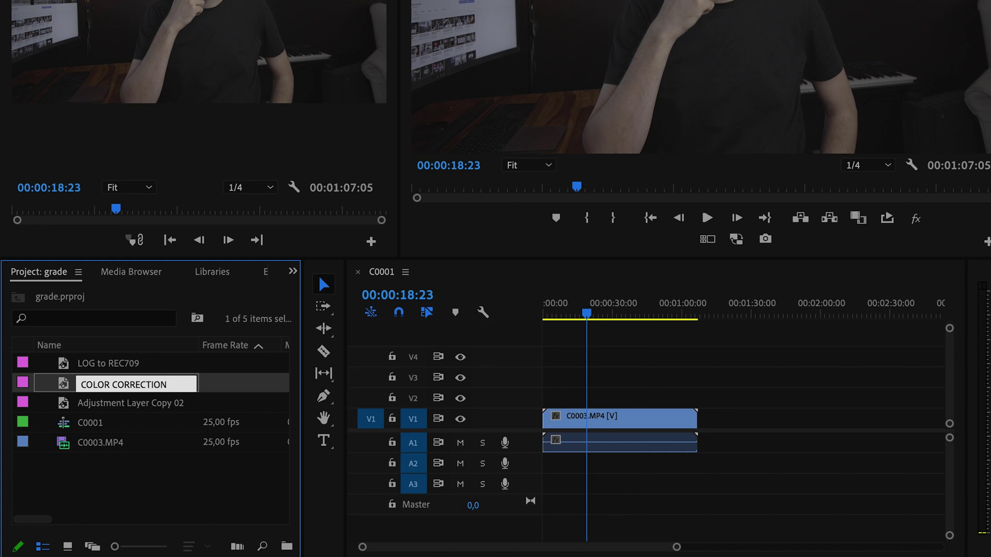
{"action": "key", "text": "Tab"}
{"action": "type", "text": "COL"}
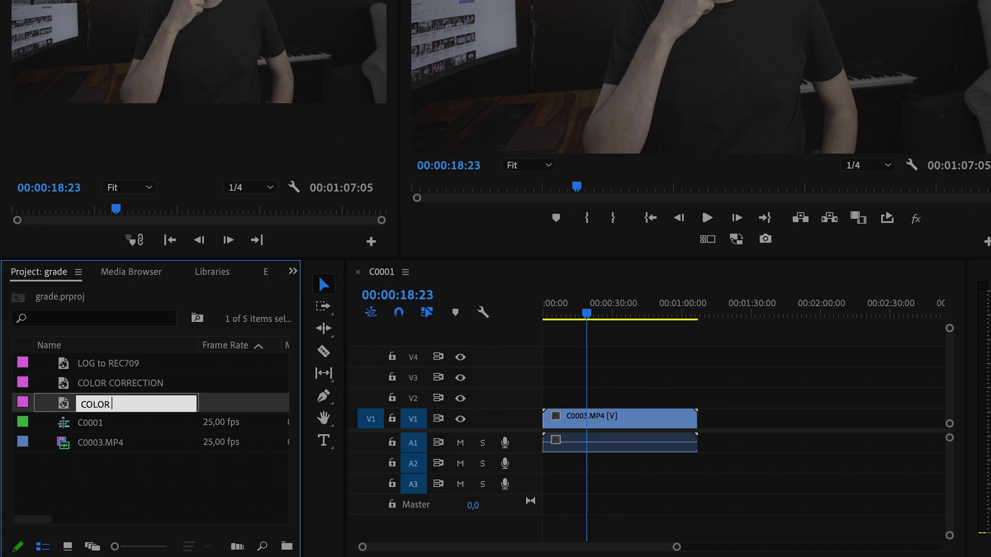
{"action": "key", "text": "Tab"}
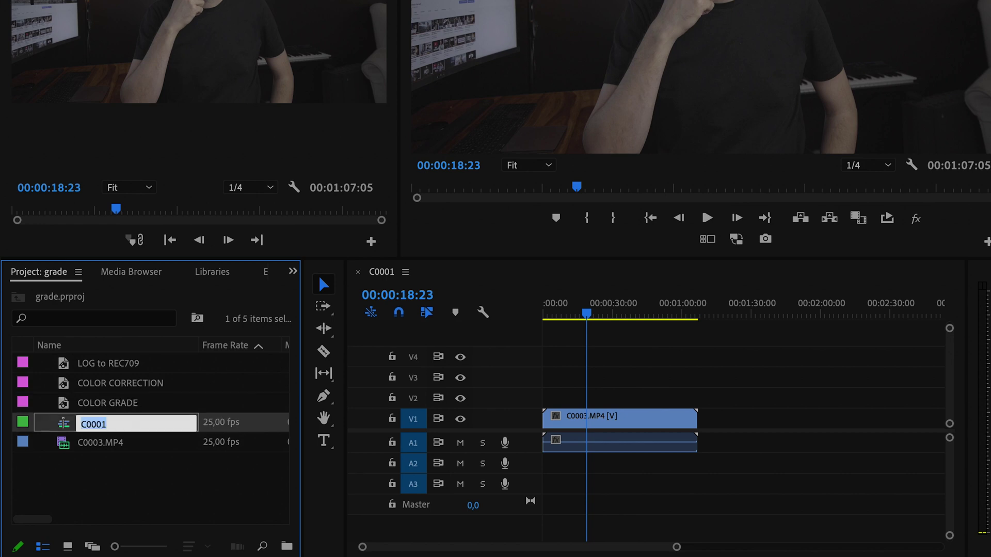
Place LOG to REC709 on V2 and load the S-Log2 to Rec 709 LUT size 25 as its Creative look
{"action": "left_click", "coordinate": [118, 471]}
{"action": "left_click_drag", "start_coordinate": [120, 369], "coordinate": [692, 395]}
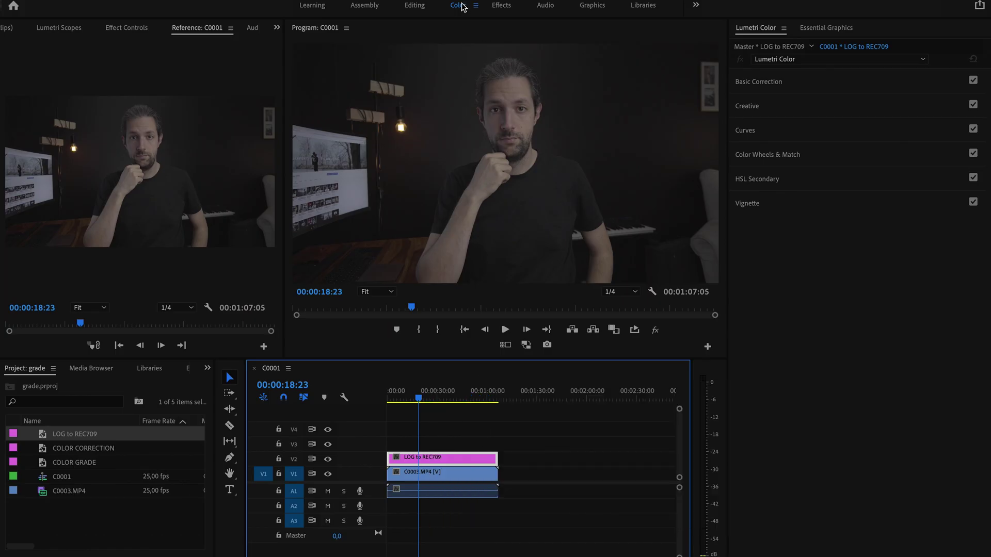
{"action": "left_click", "coordinate": [769, 106]}
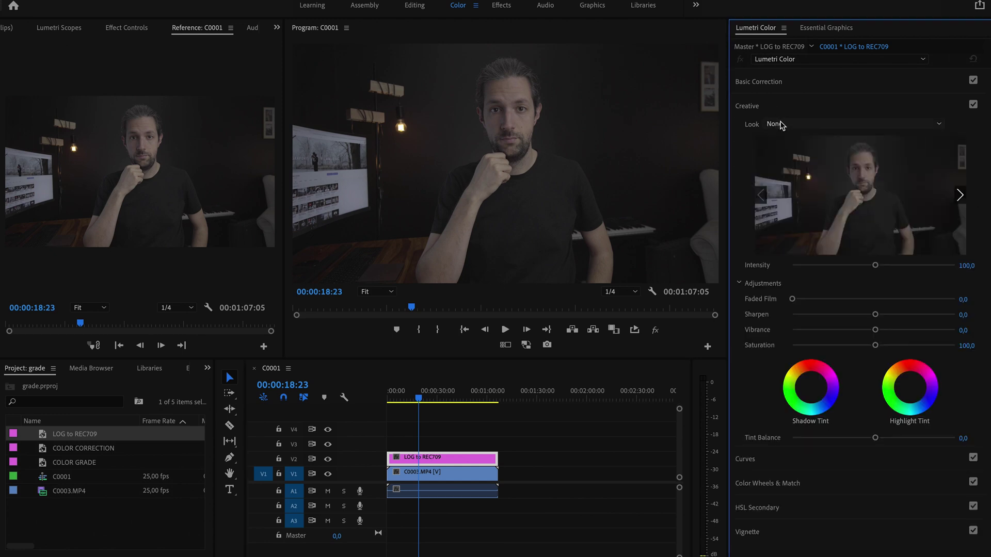
{"action": "left_click", "coordinate": [775, 124]}
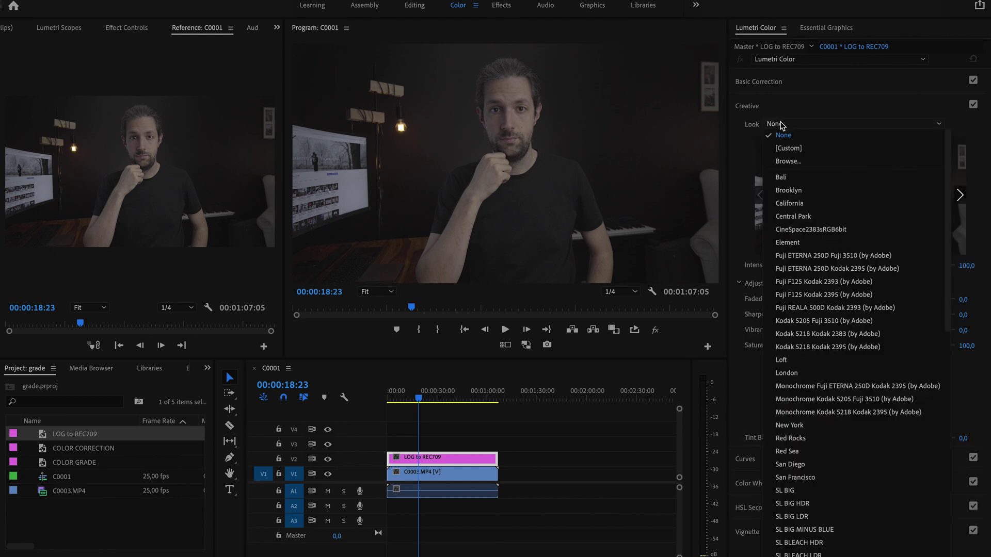
{"action": "left_click", "coordinate": [785, 158]}
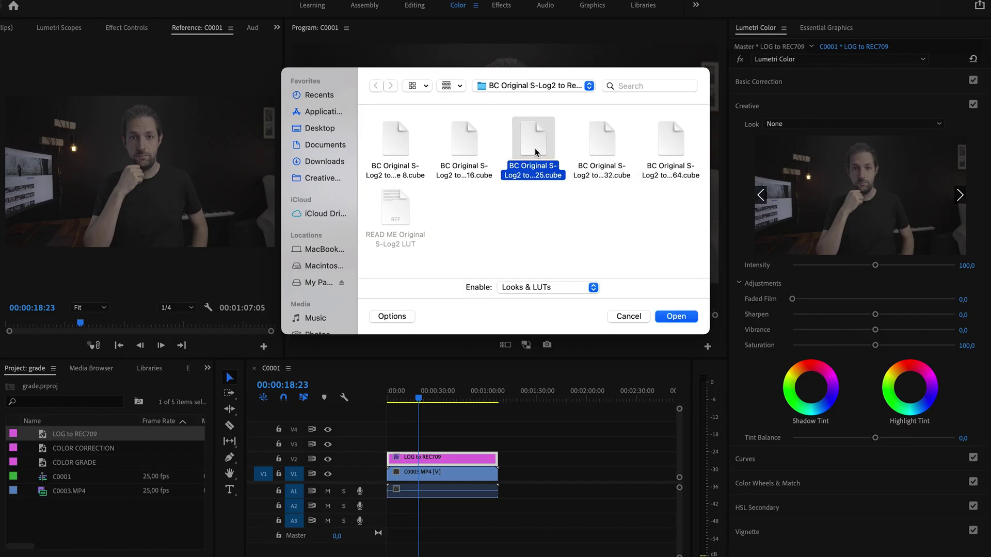
{"action": "left_click", "coordinate": [672, 317]}
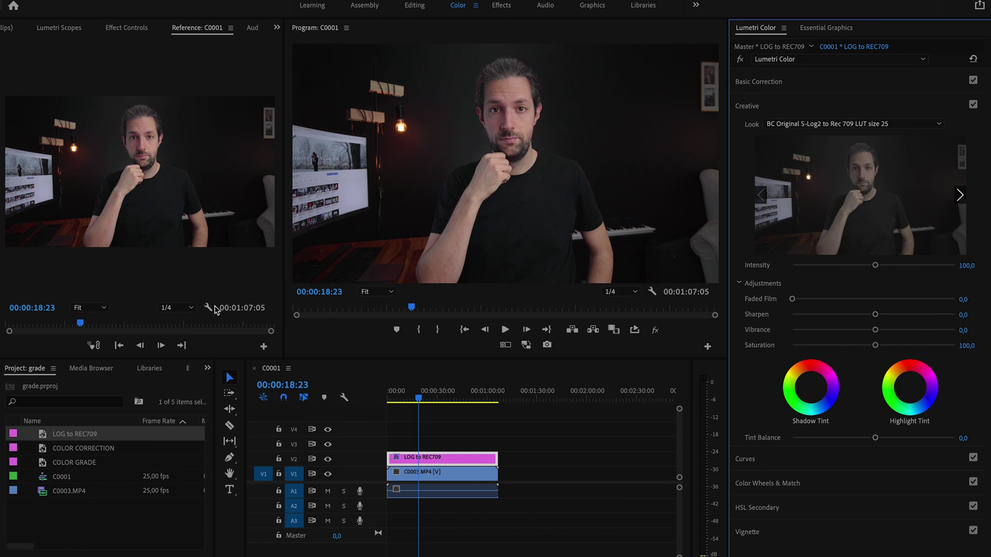
Compare the clip with V2 hidden and shown, then place COLOR CORRECTION on V3
{"action": "left_click", "coordinate": [328, 459]}
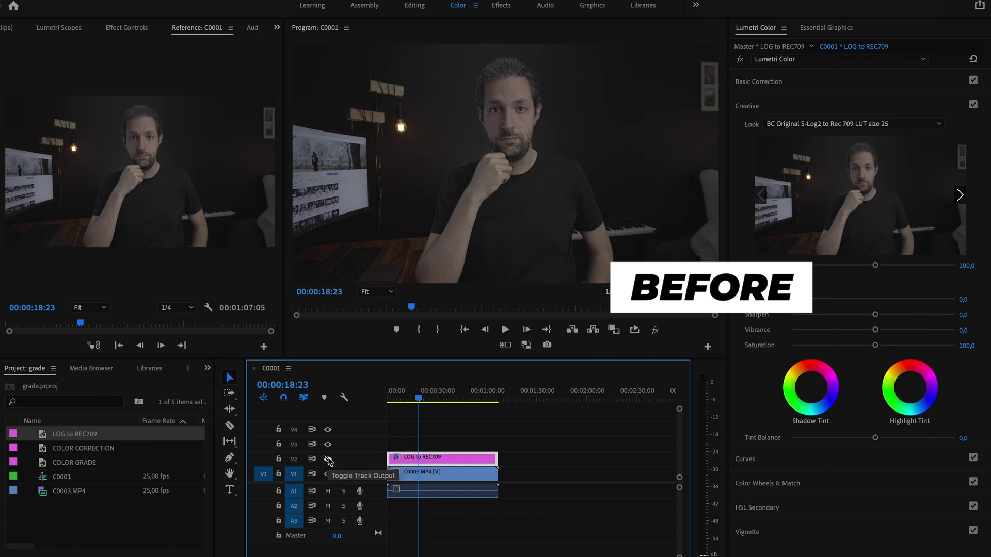
{"action": "left_click", "coordinate": [328, 459]}
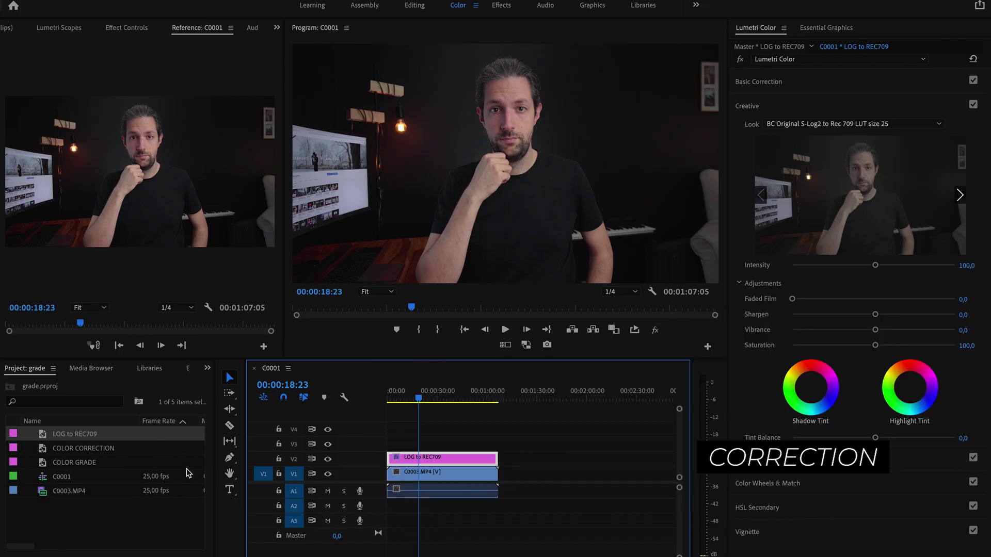
{"action": "left_click", "coordinate": [111, 450]}
{"action": "left_click_drag", "start_coordinate": [240, 437], "coordinate": [494, 442]}
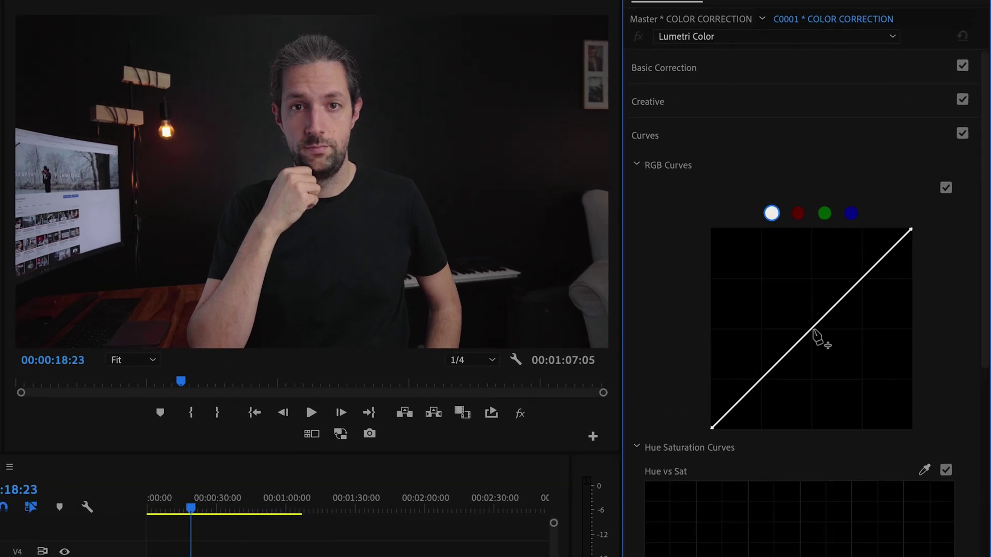
Add a point to COLOR CORRECTION's RGB curve for a gentle contrast S-curve
{"action": "left_click", "coordinate": [813, 328]}
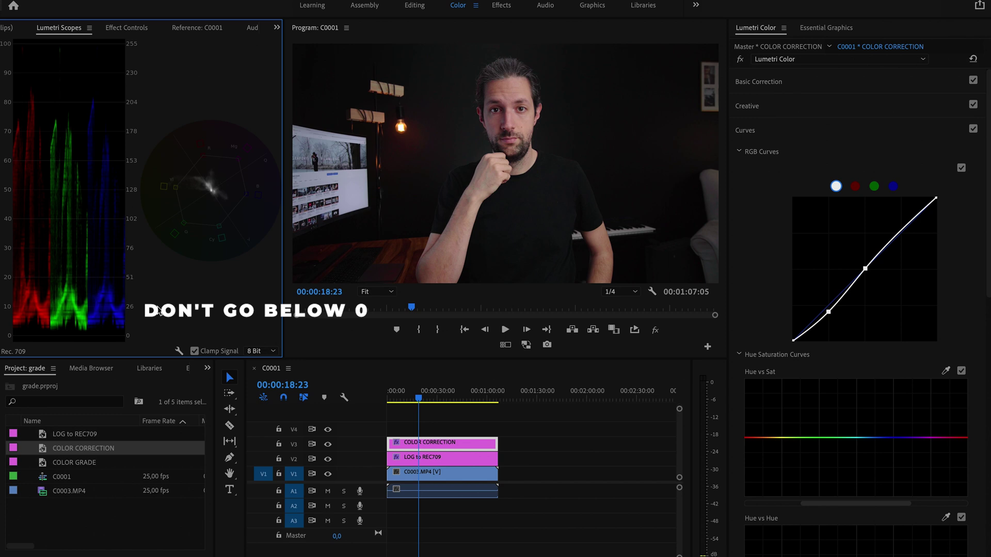
Key the skin tones in HSL Secondary from red, refining hue, saturation and lightness ranges
{"action": "left_click", "coordinate": [745, 131]}
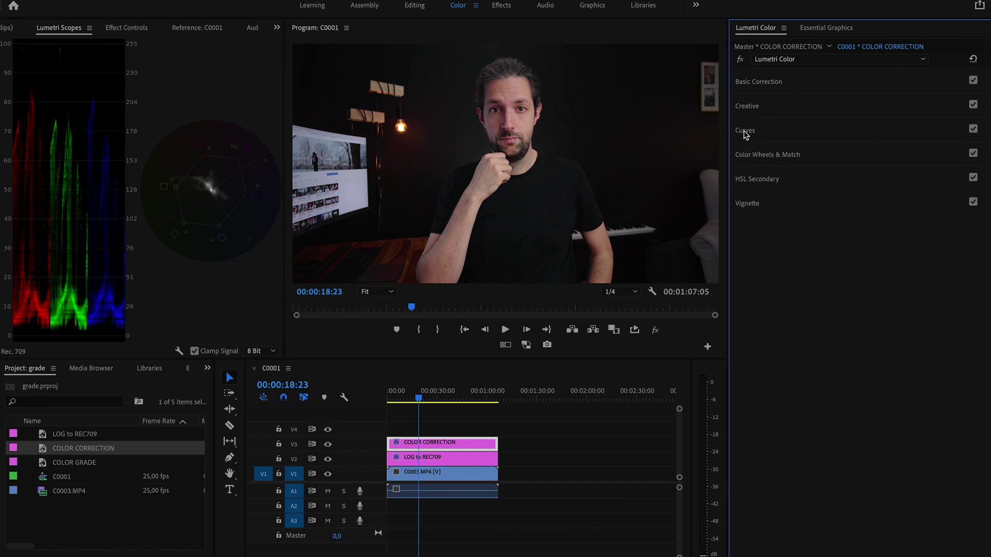
{"action": "left_click", "coordinate": [758, 180]}
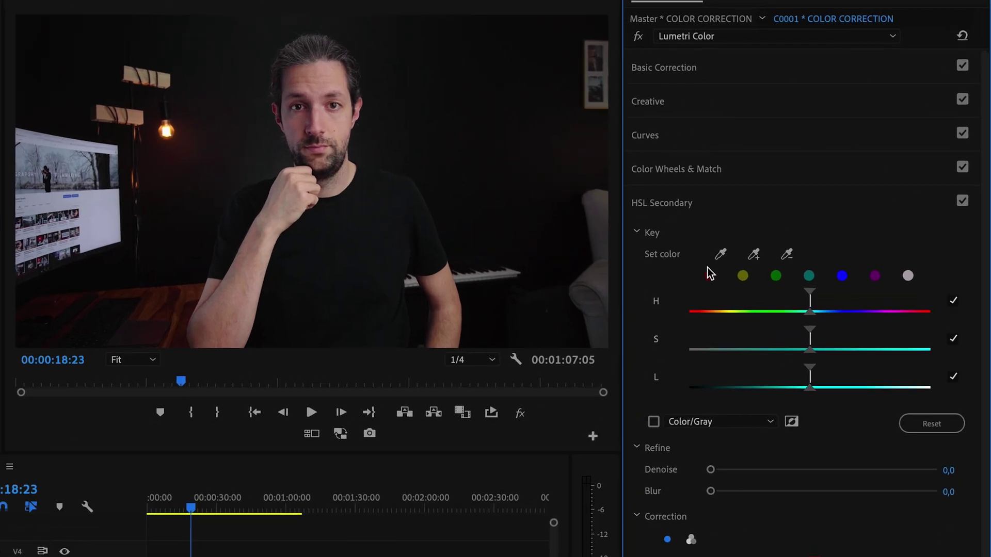
{"action": "left_click", "coordinate": [710, 277]}
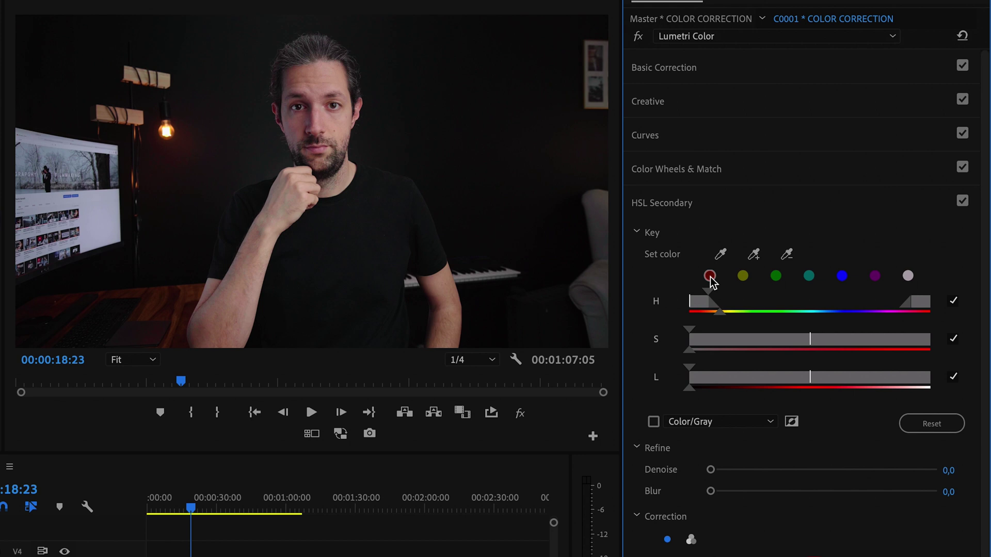
{"action": "left_click", "coordinate": [653, 422]}
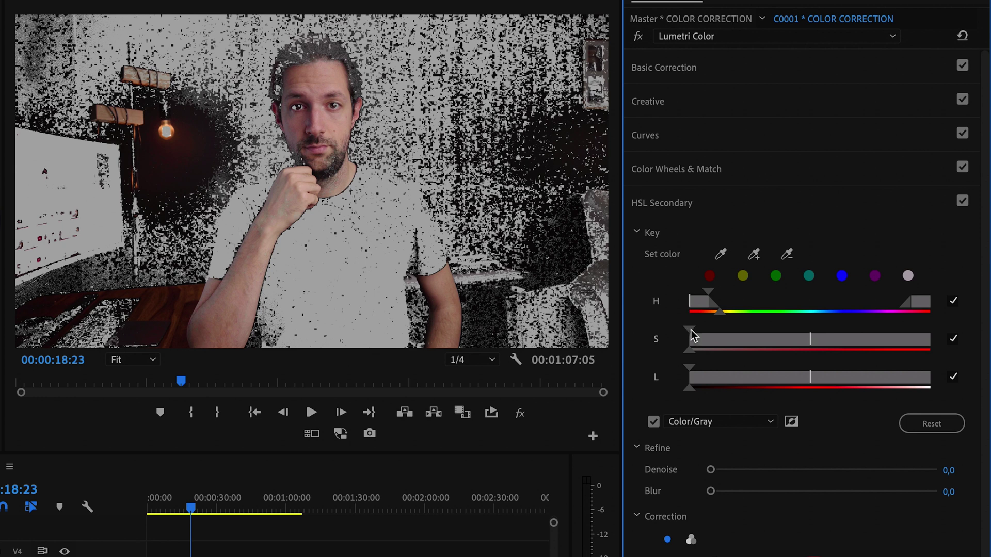
{"action": "left_click_drag", "start_coordinate": [690, 329], "coordinate": [713, 335]}
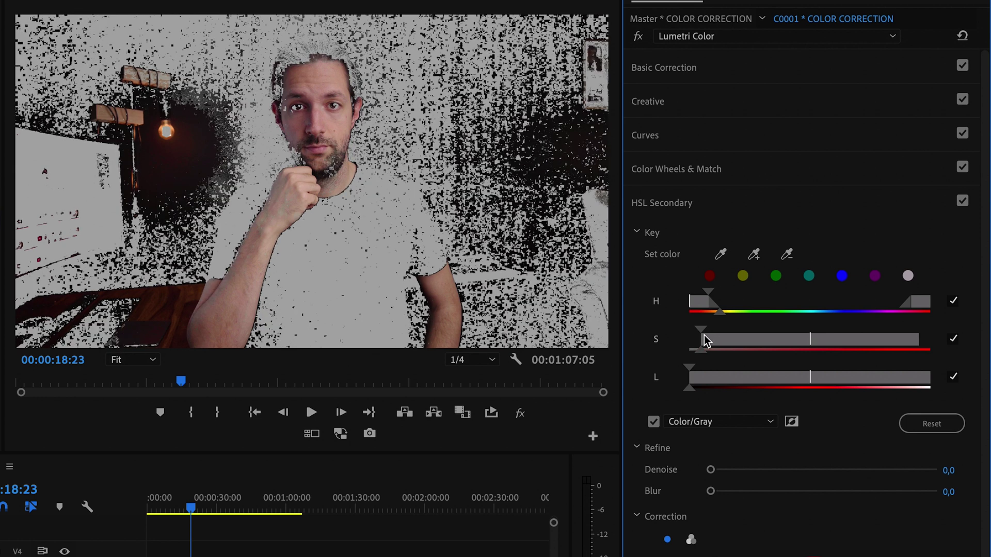
{"action": "left_click_drag", "start_coordinate": [689, 369], "coordinate": [704, 368]}
{"action": "left_click_drag", "start_coordinate": [711, 301], "coordinate": [715, 302]}
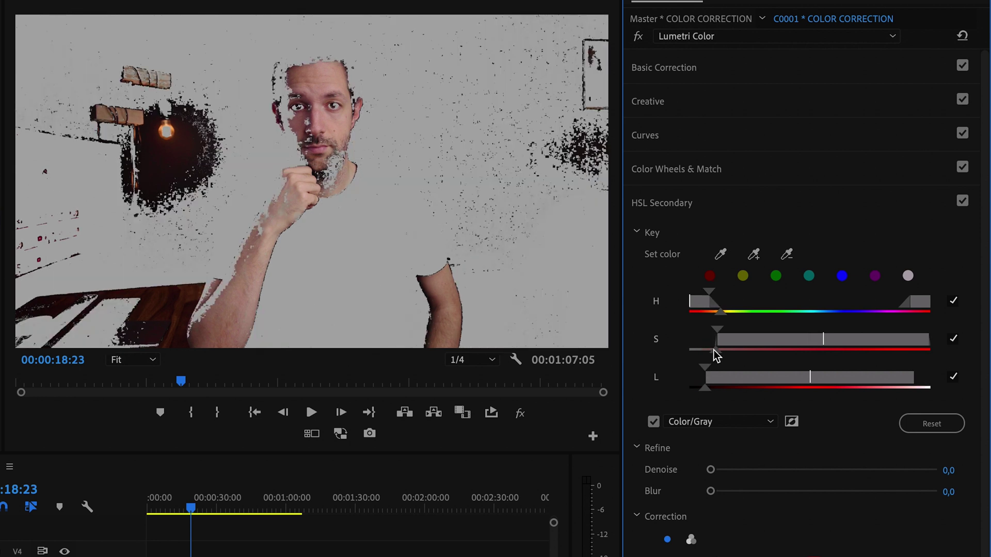
{"action": "mouse_move", "coordinate": [715, 354]}
{"action": "left_mouse_down"}
{"action": "mouse_move", "coordinate": [700, 372]}
{"action": "mouse_move", "coordinate": [711, 372]}
{"action": "mouse_move", "coordinate": [718, 339]}
{"action": "left_mouse_up"}
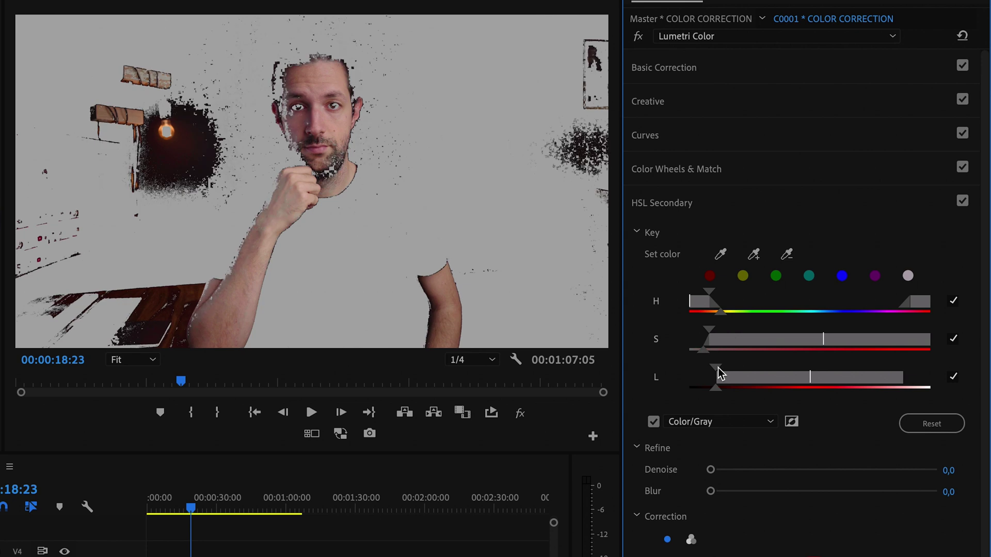
{"action": "mouse_move", "coordinate": [712, 374]}
{"action": "left_mouse_down"}
{"action": "mouse_move", "coordinate": [728, 375]}
{"action": "mouse_move", "coordinate": [716, 388]}
{"action": "left_mouse_up"}
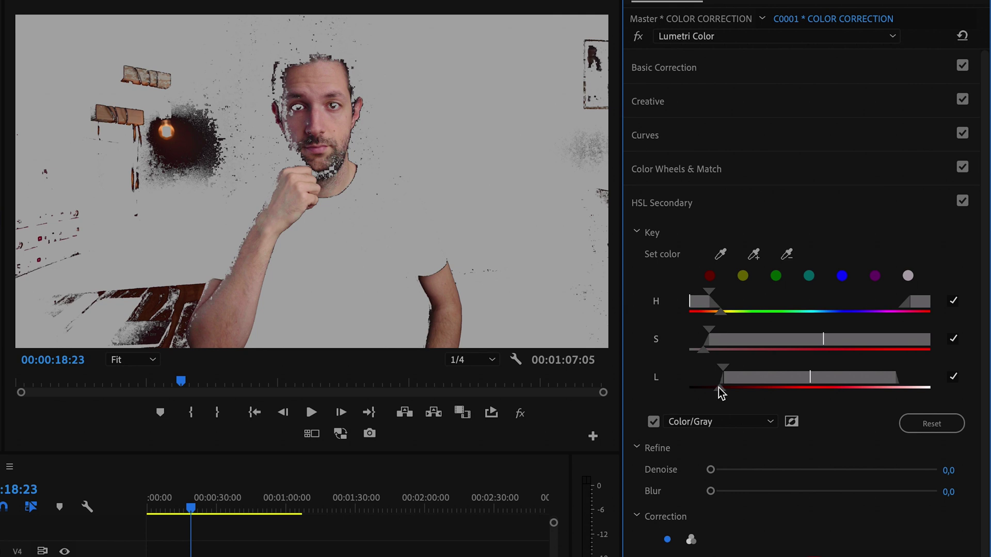
Refine the key with Denoise 69,5 and Blur 29,6, then test a magenta tint
{"action": "left_click", "coordinate": [867, 470]}
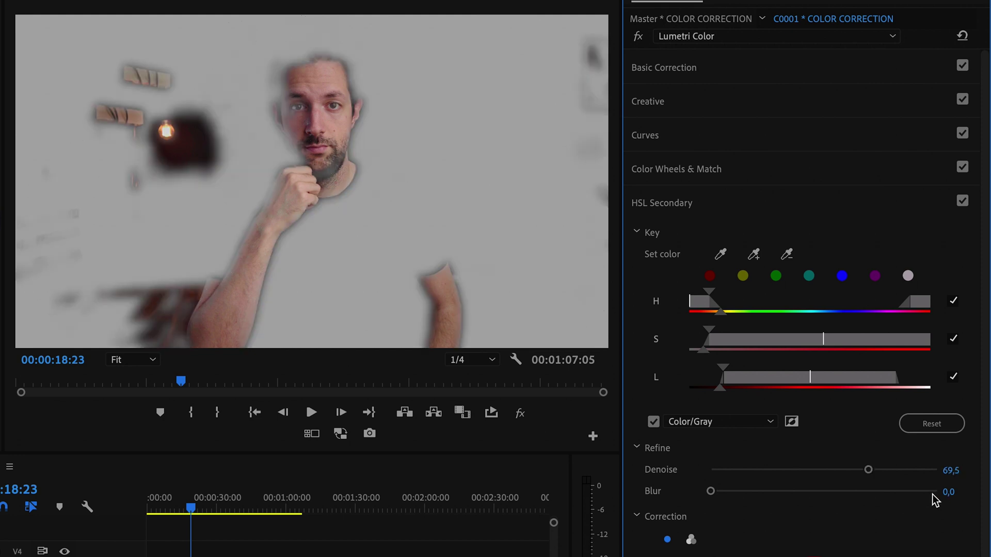
{"action": "left_click", "coordinate": [933, 492]}
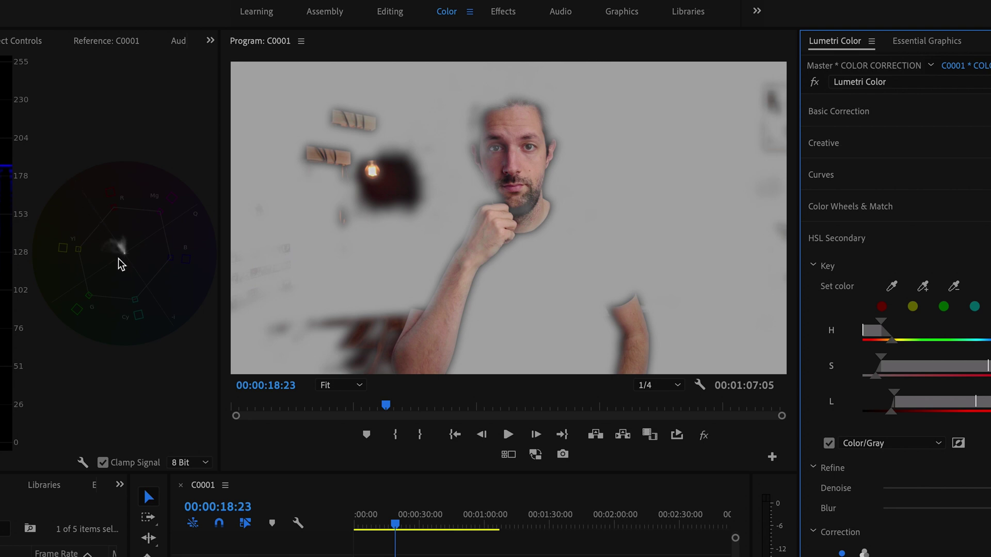
{"action": "scroll", "coordinate": [791, 360], "scroll_direction": "down", "scroll_amount": 5}
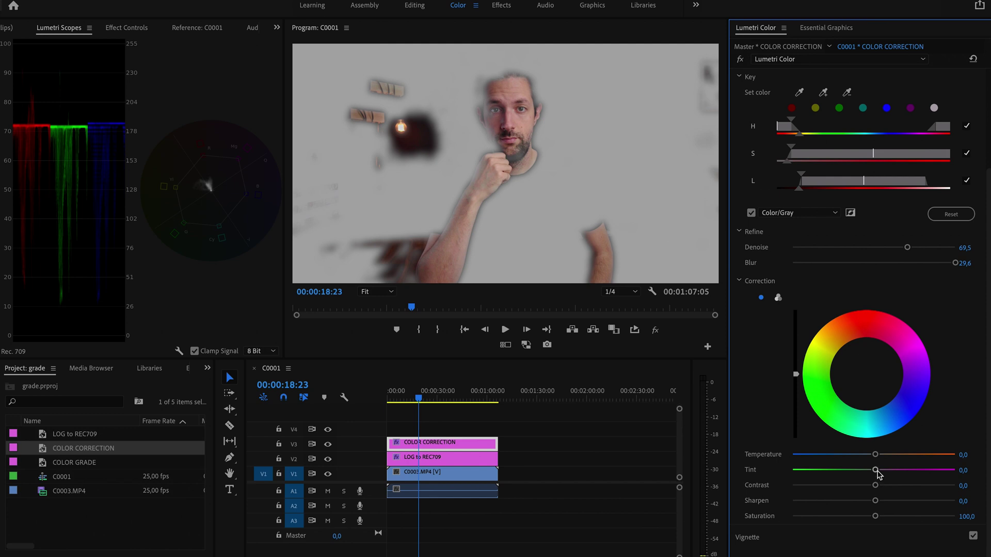
{"action": "left_click_drag", "start_coordinate": [875, 469], "coordinate": [836, 474]}
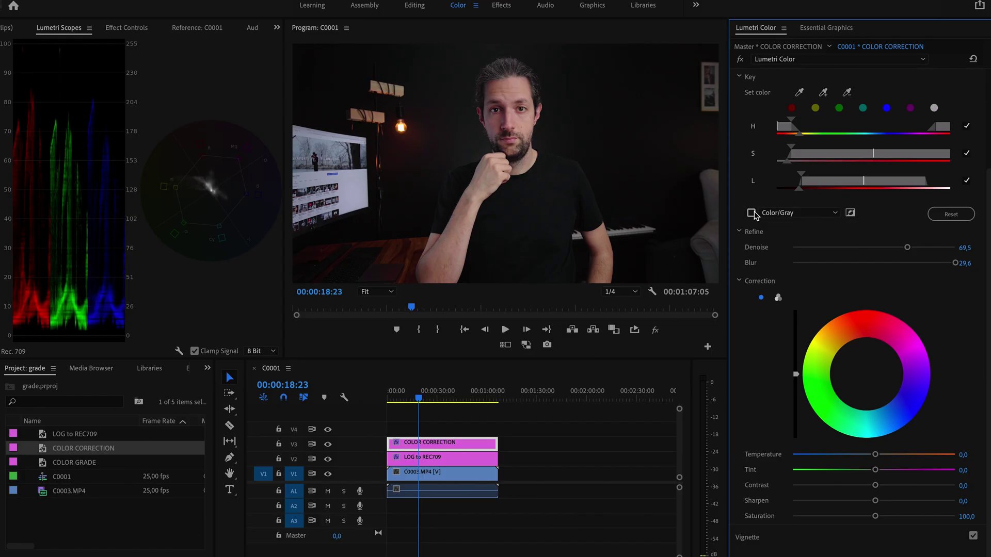
Set skin saturation to 106, lower both Luma vs Sat ends, and put COLOR GRADE on V4
{"action": "left_click", "coordinate": [971, 515]}
{"action": "type", "text": "106"}
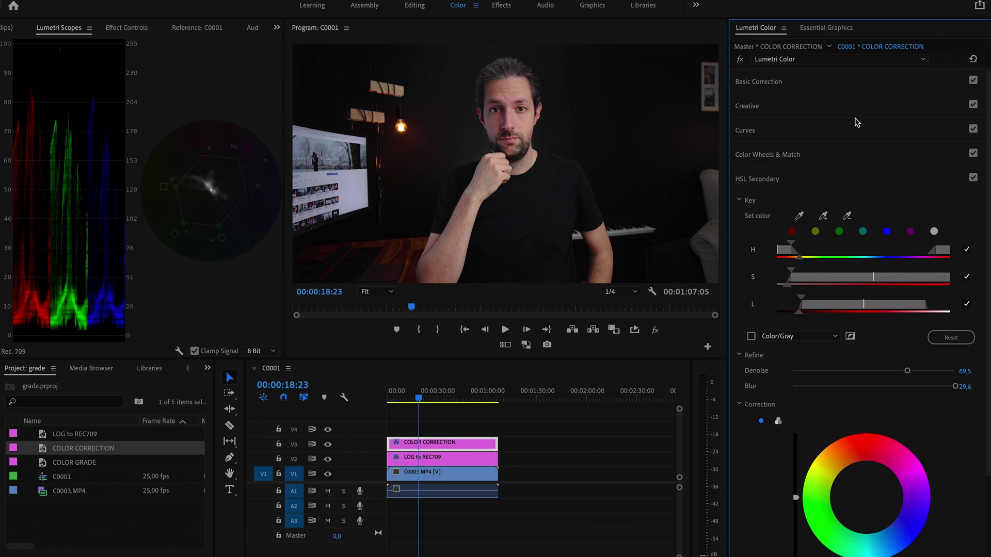
{"action": "left_click", "coordinate": [845, 131]}
{"action": "scroll", "coordinate": [847, 132], "scroll_direction": "down", "scroll_amount": 5}
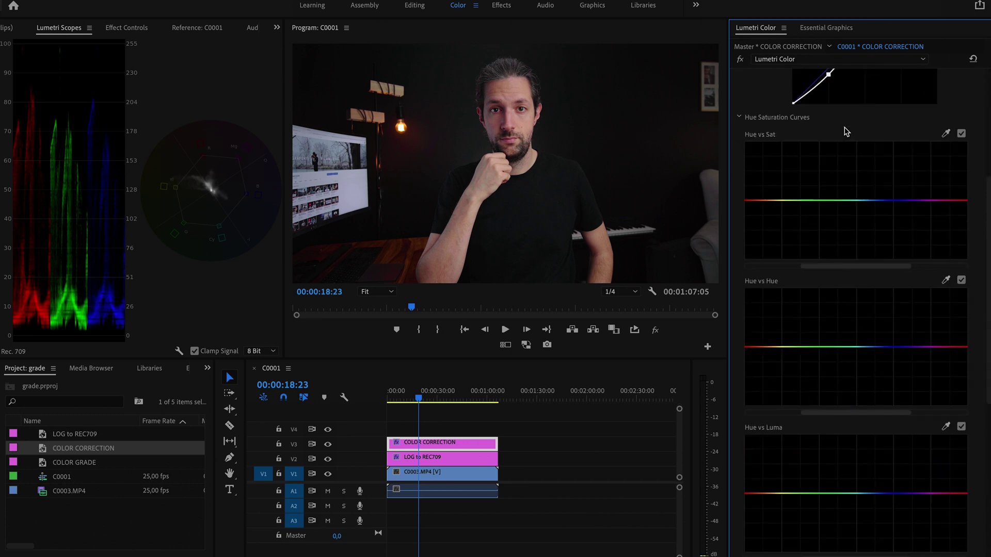
{"action": "scroll", "coordinate": [847, 132], "scroll_direction": "down", "scroll_amount": 8}
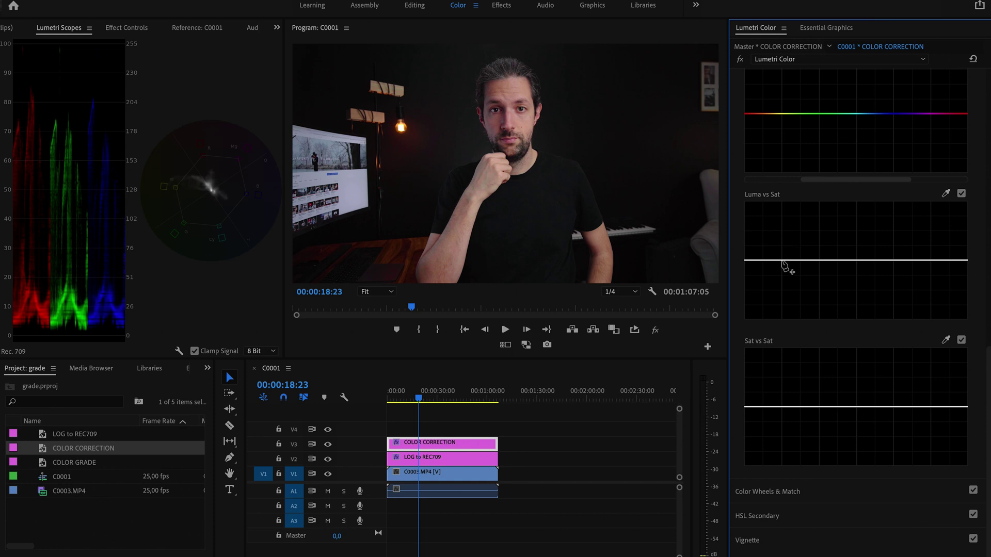
{"action": "left_click", "coordinate": [782, 261]}
{"action": "left_click_drag", "start_coordinate": [745, 261], "coordinate": [739, 325]}
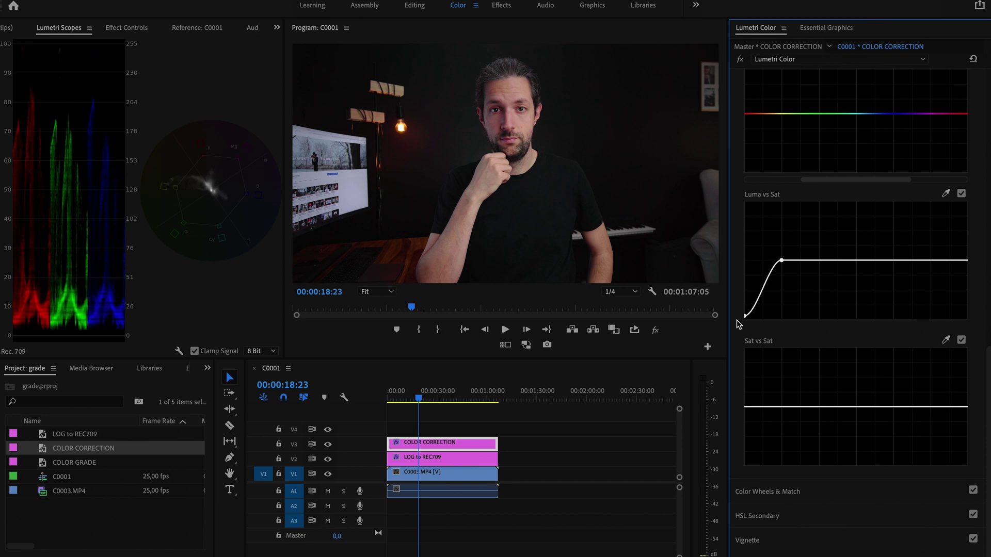
{"action": "left_click", "coordinate": [933, 262]}
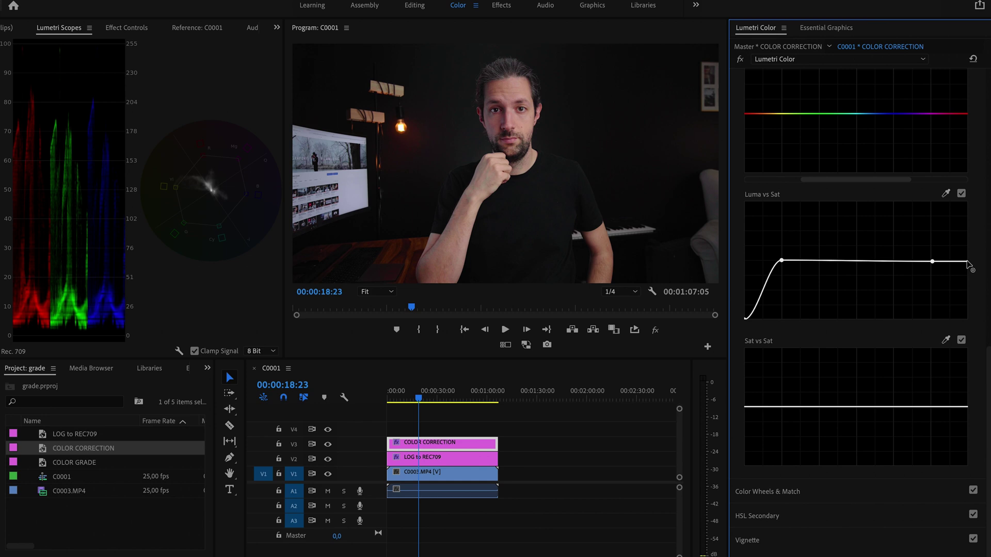
{"action": "left_click_drag", "start_coordinate": [969, 263], "coordinate": [978, 329]}
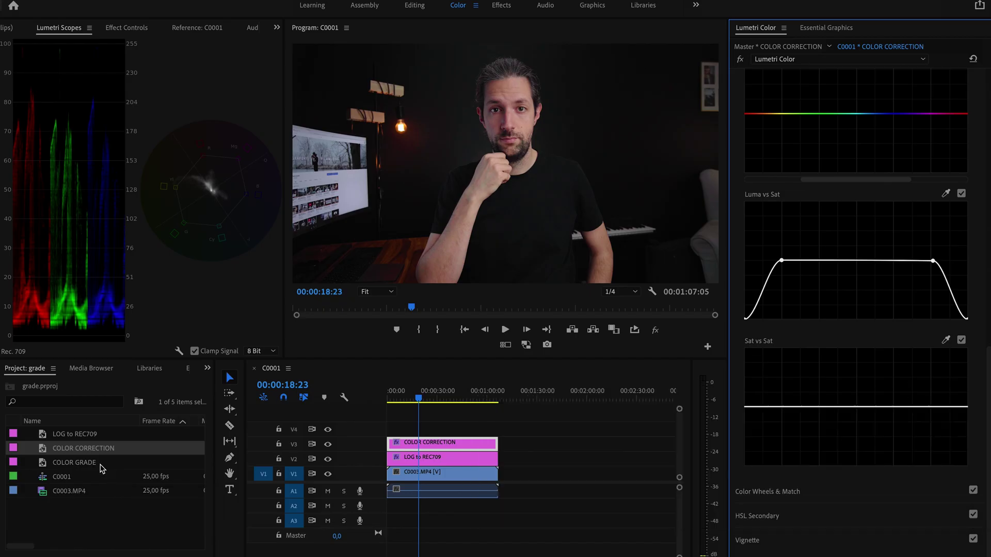
{"action": "left_click_drag", "start_coordinate": [99, 462], "coordinate": [494, 431]}
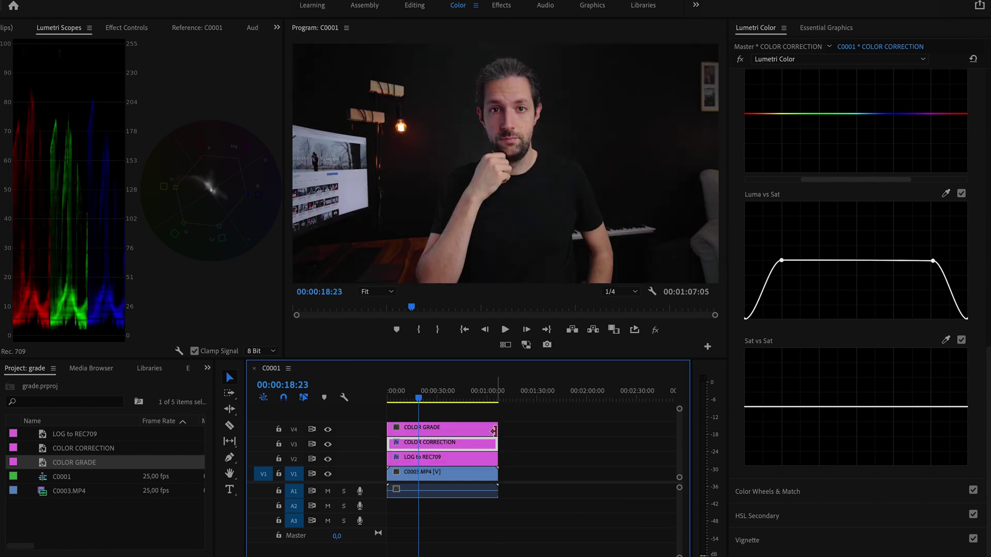
On the COLOR GRADE clip, push the Shadows wheel toward teal and Midtones toward orange
{"action": "left_click", "coordinate": [489, 431]}
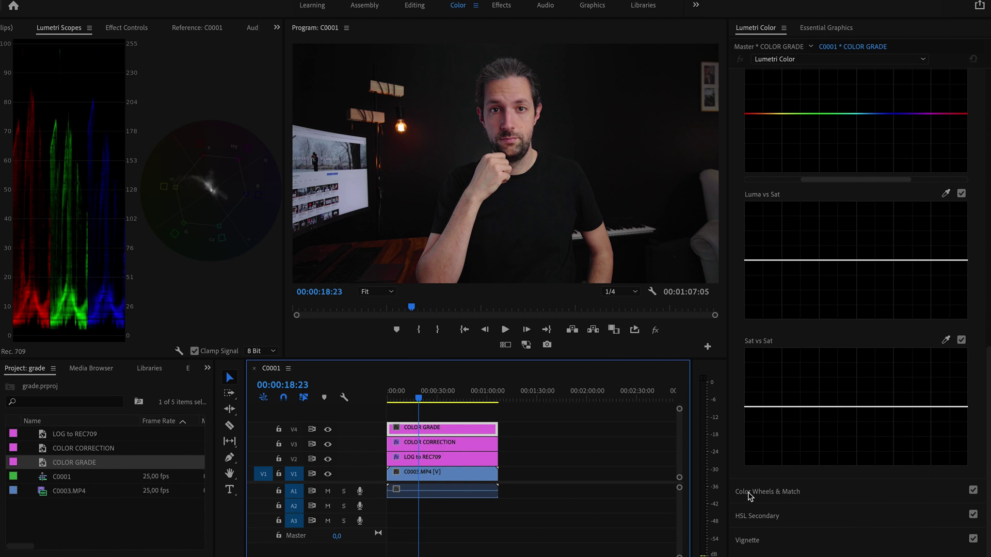
{"action": "left_click", "coordinate": [752, 495]}
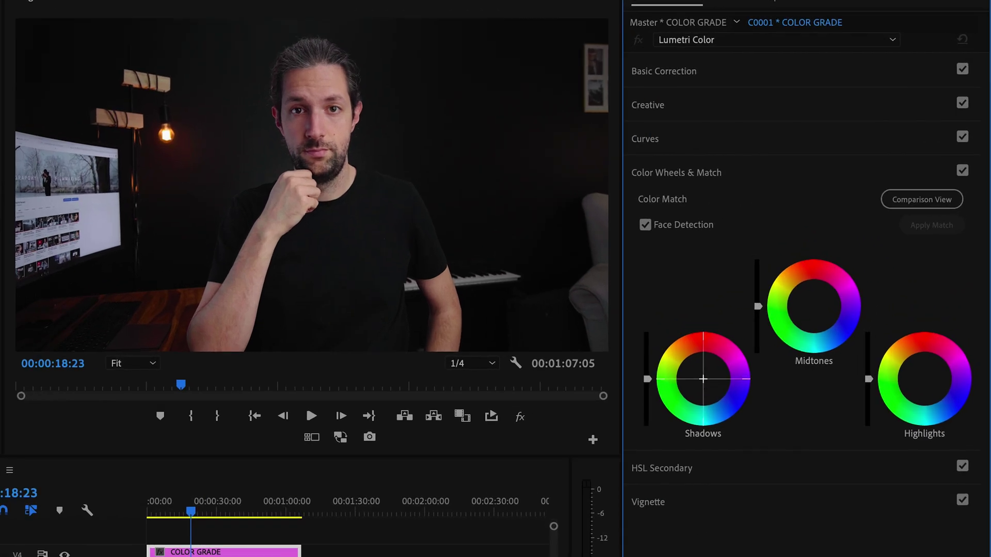
{"action": "left_click_drag", "start_coordinate": [703, 379], "coordinate": [703, 381]}
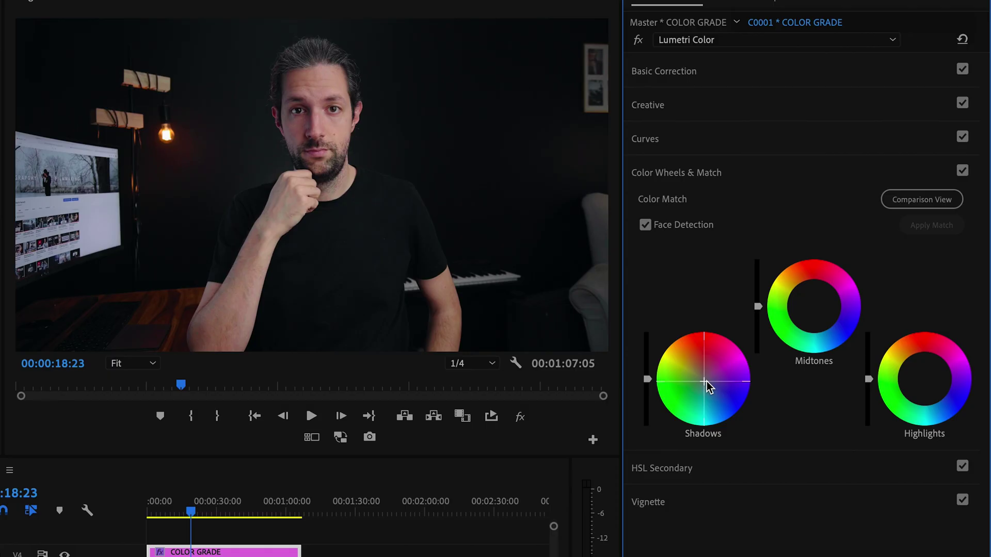
{"action": "left_click", "coordinate": [816, 310]}
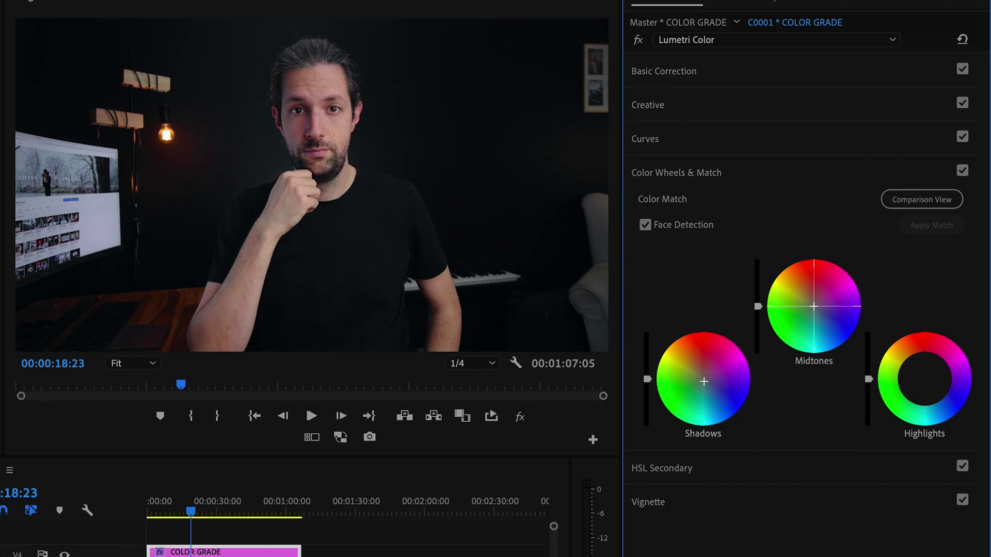
{"action": "left_click_drag", "start_coordinate": [814, 306], "coordinate": [813, 304]}
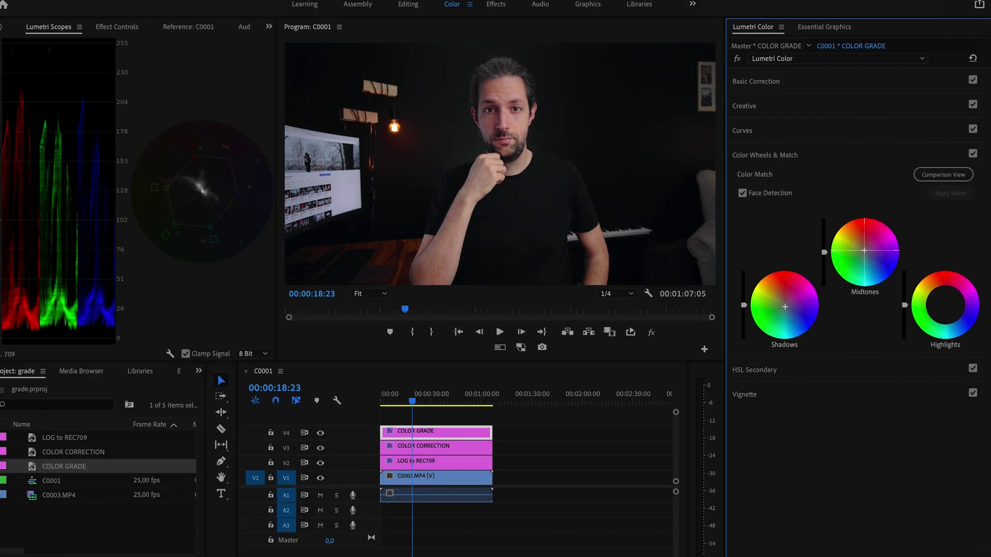
Pull the red, blue and green RGB curves slightly down at a point each
{"action": "left_click", "coordinate": [853, 136]}
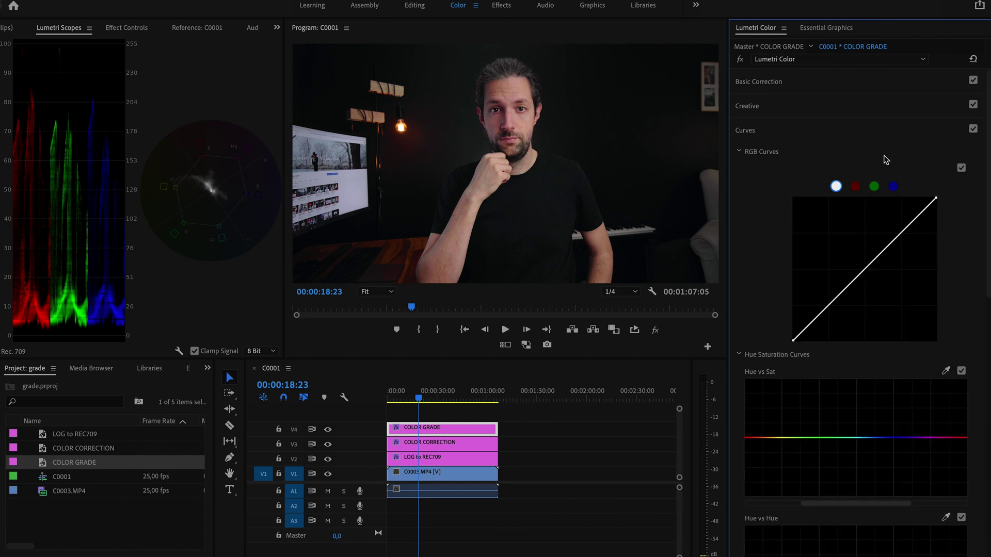
{"action": "left_click", "coordinate": [855, 187]}
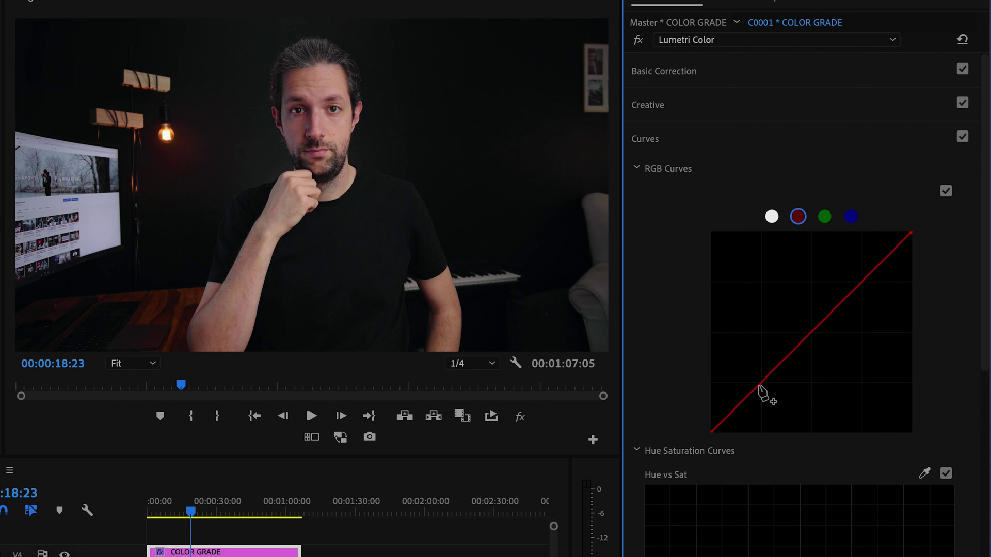
{"action": "left_click_drag", "start_coordinate": [758, 385], "coordinate": [759, 388]}
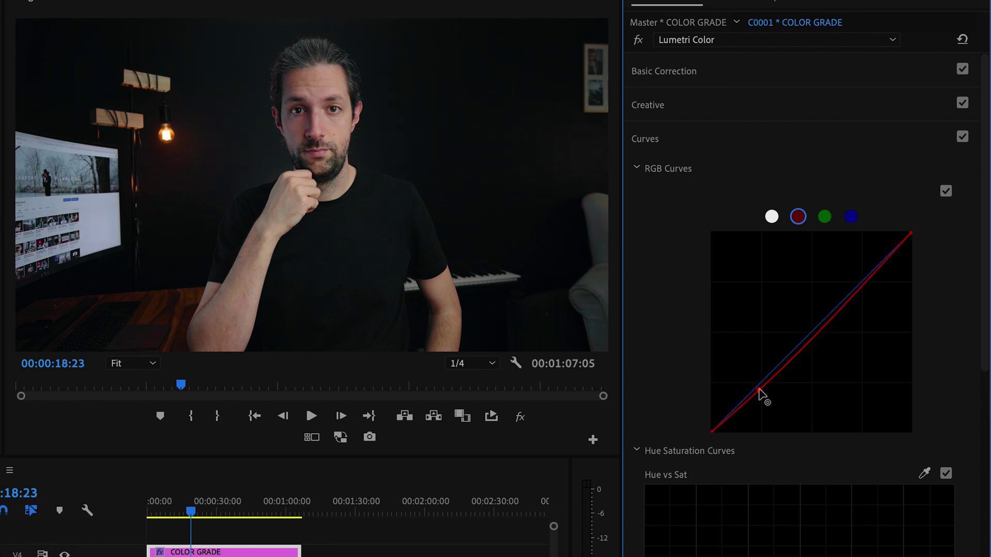
{"action": "left_click", "coordinate": [852, 217]}
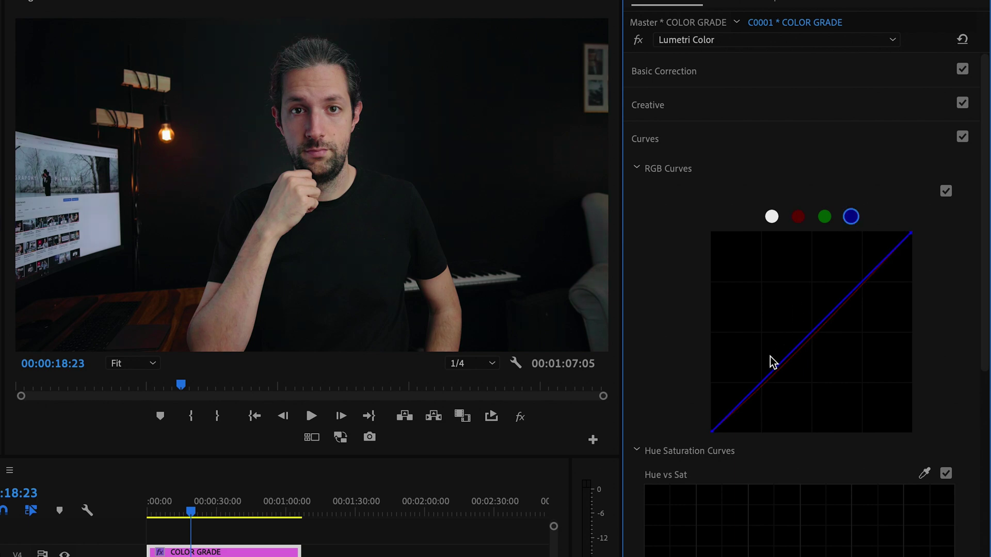
{"action": "left_click", "coordinate": [758, 386]}
{"action": "left_click_drag", "start_coordinate": [759, 387], "coordinate": [758, 388]}
{"action": "left_click", "coordinate": [826, 220]}
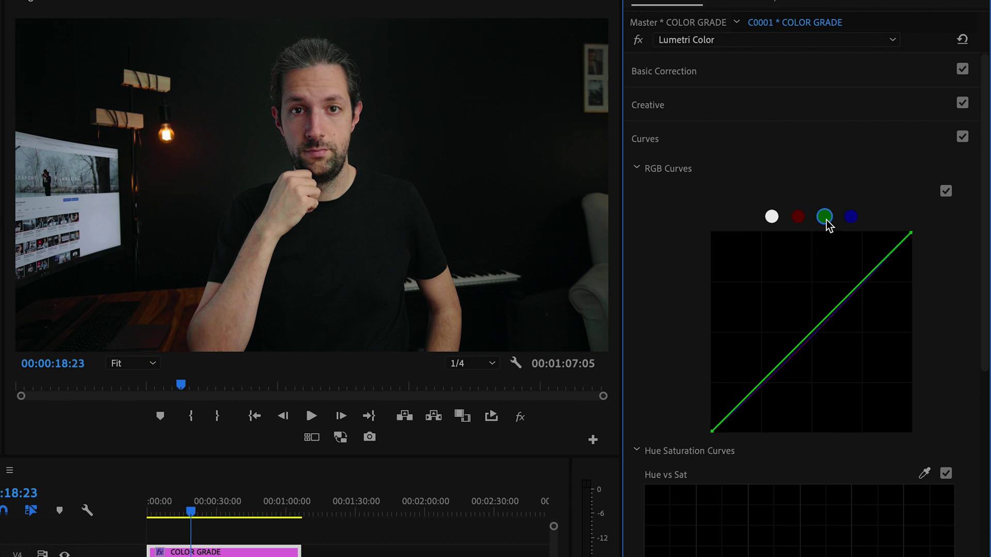
{"action": "left_click", "coordinate": [810, 332]}
{"action": "left_click_drag", "start_coordinate": [810, 333], "coordinate": [810, 337]}
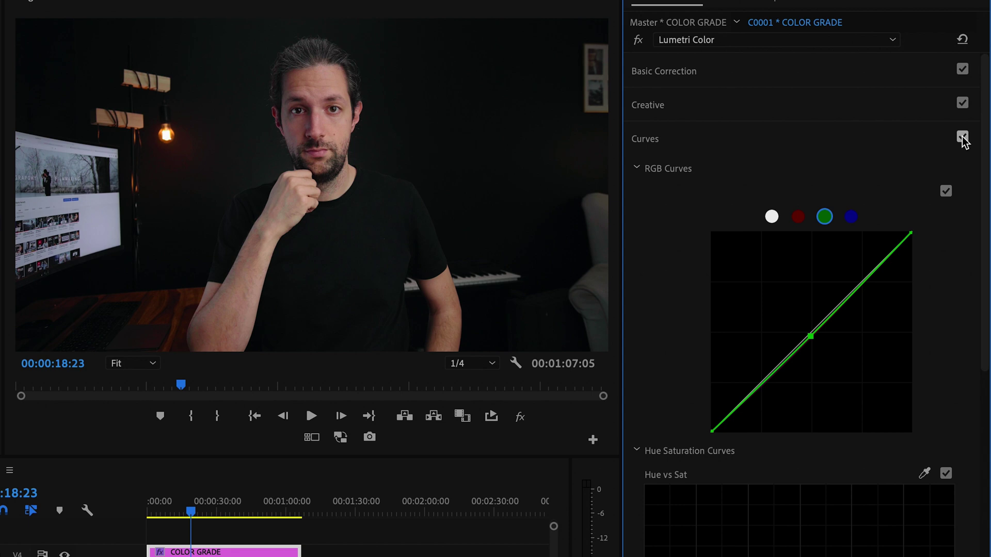
Deepen the master curve's shadows and lower its midpoint, then compare with Curves off and on
{"action": "left_click", "coordinate": [772, 216]}
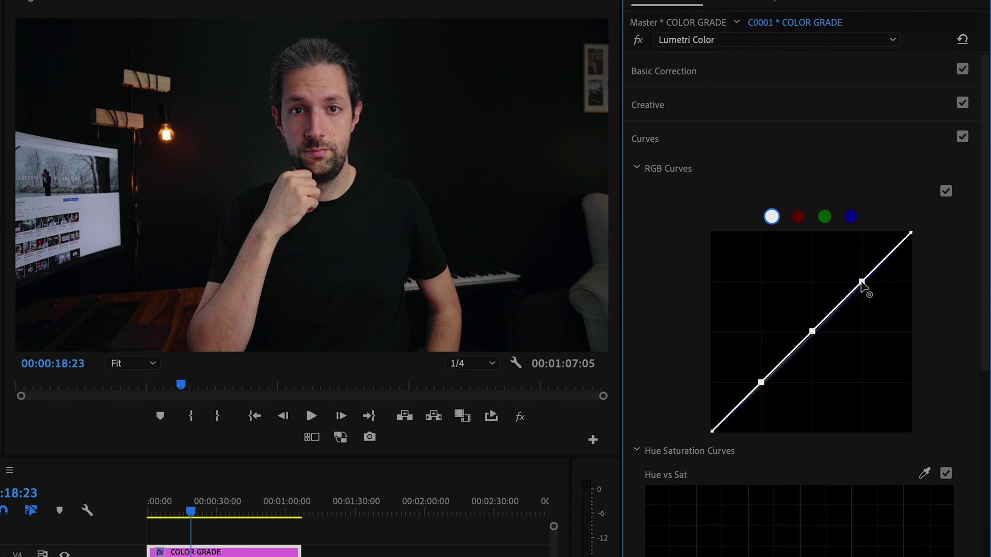
{"action": "left_click_drag", "start_coordinate": [762, 383], "coordinate": [764, 386]}
{"action": "left_click_drag", "start_coordinate": [813, 332], "coordinate": [814, 334]}
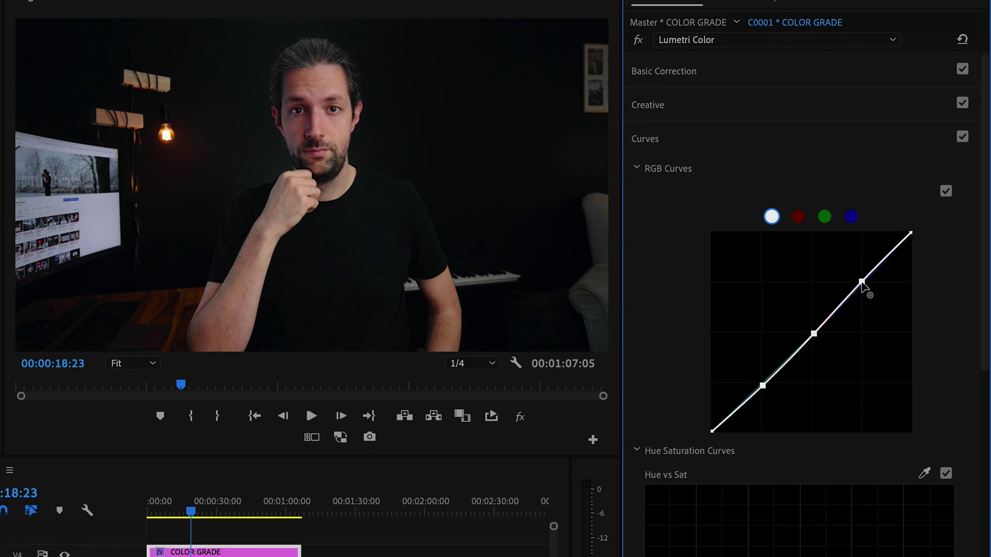
{"action": "left_click", "coordinate": [963, 137]}
{"action": "left_click", "coordinate": [962, 137]}
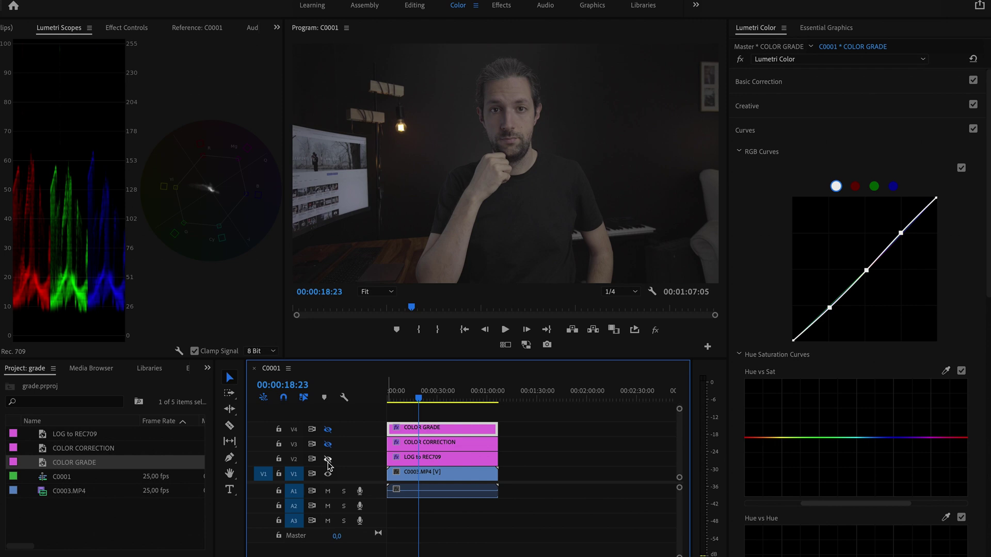
Re-enable track output for LOG to REC709 on V2 and COLOR CORRECTION on V3
{"action": "left_click", "coordinate": [327, 460]}
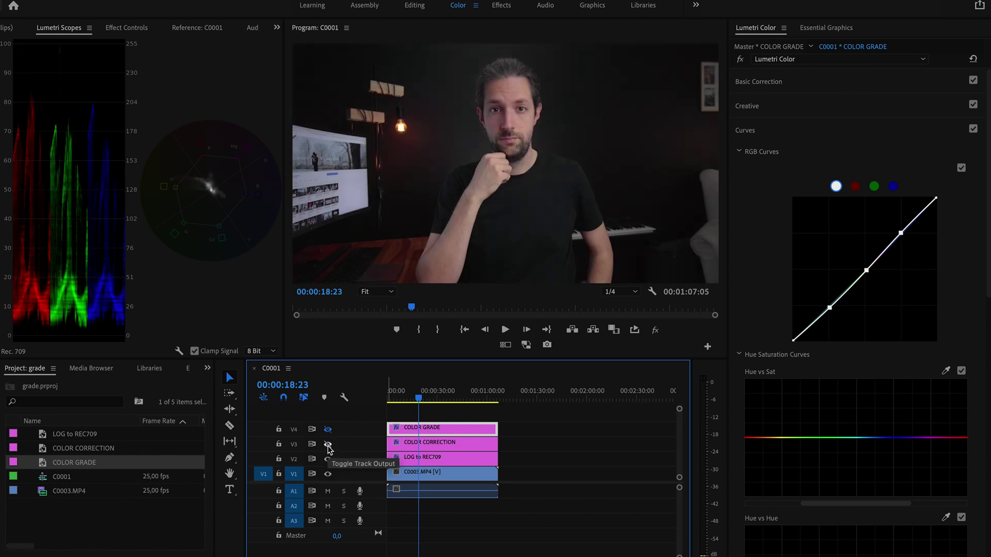
{"action": "left_click", "coordinate": [328, 445]}
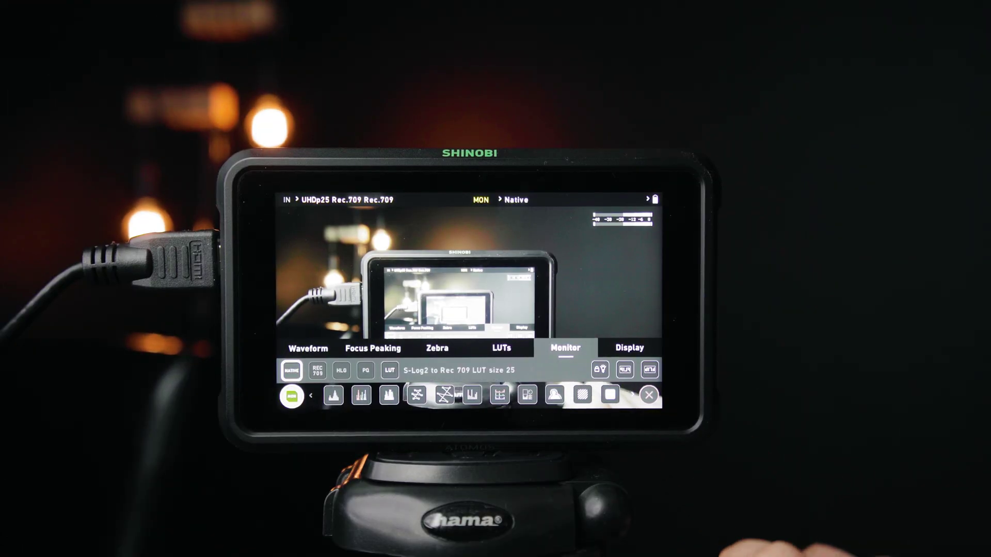
Apply the S-Log2 to Rec 709 LUT size 25 on the Shinobi and close its menu
{"action": "left_click", "coordinate": [390, 370]}
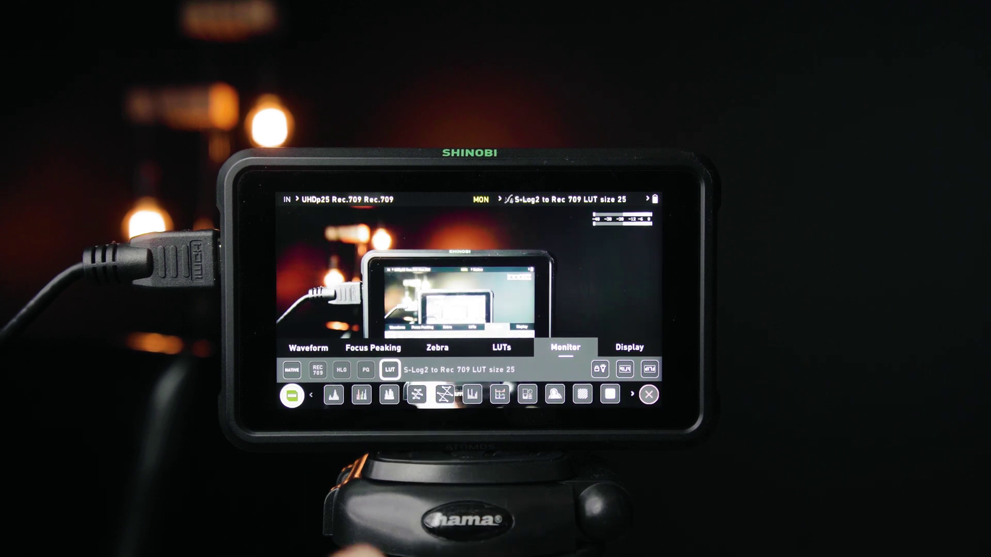
{"action": "left_click", "coordinate": [649, 395]}
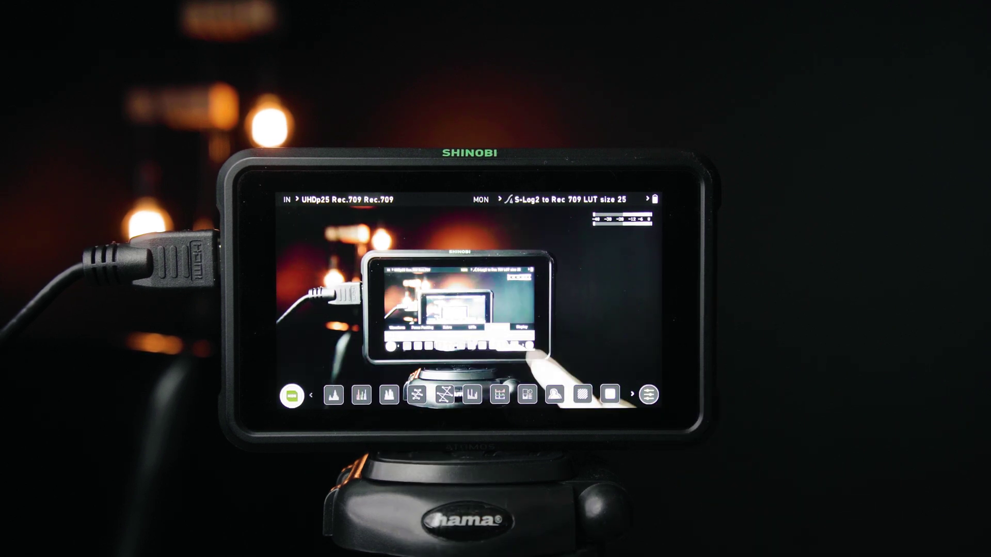